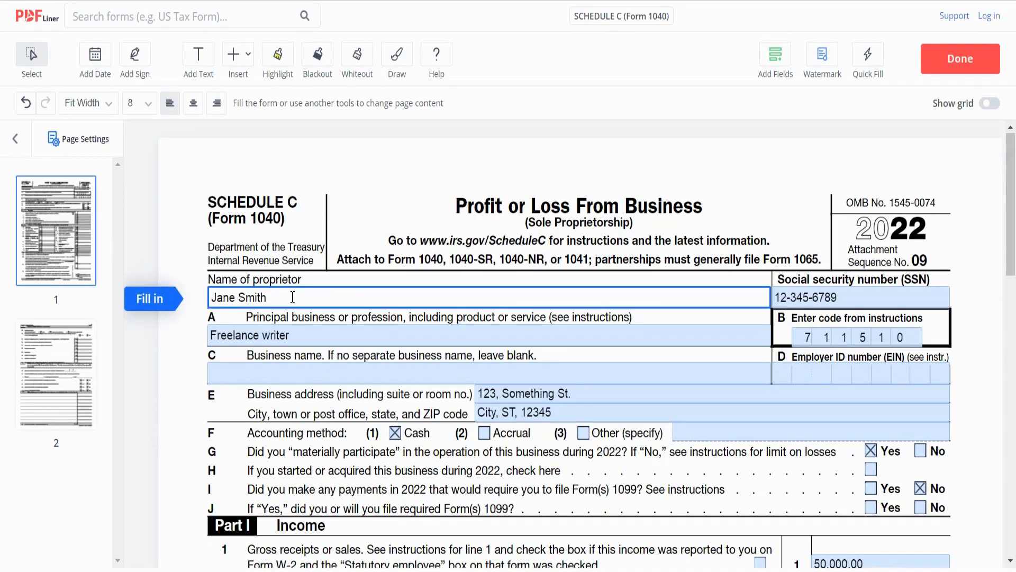
- Review the Social Security number, principal business (line A) and business code (line B) fields of Schedule C
left_click(894, 294)
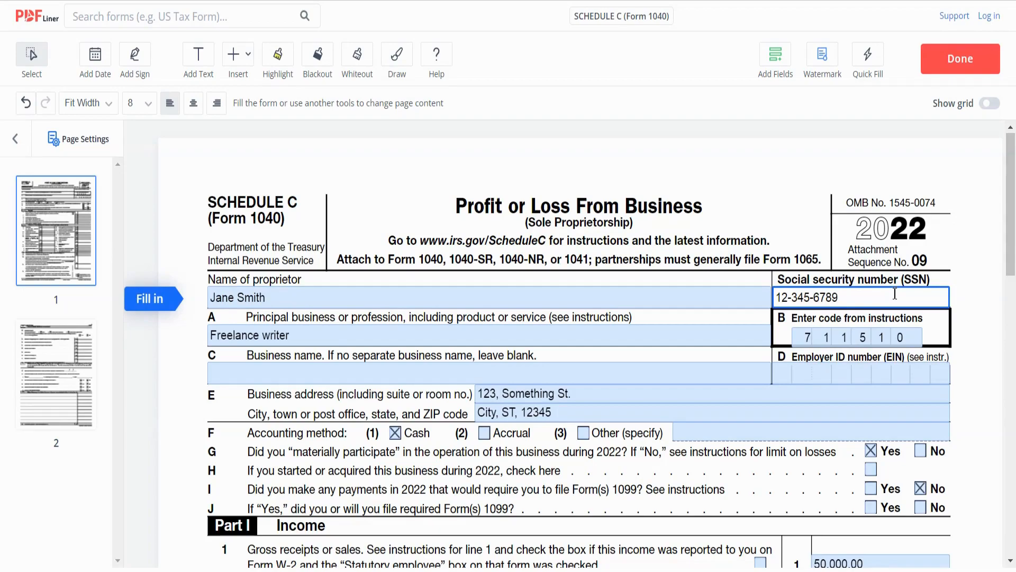
left_click(349, 339)
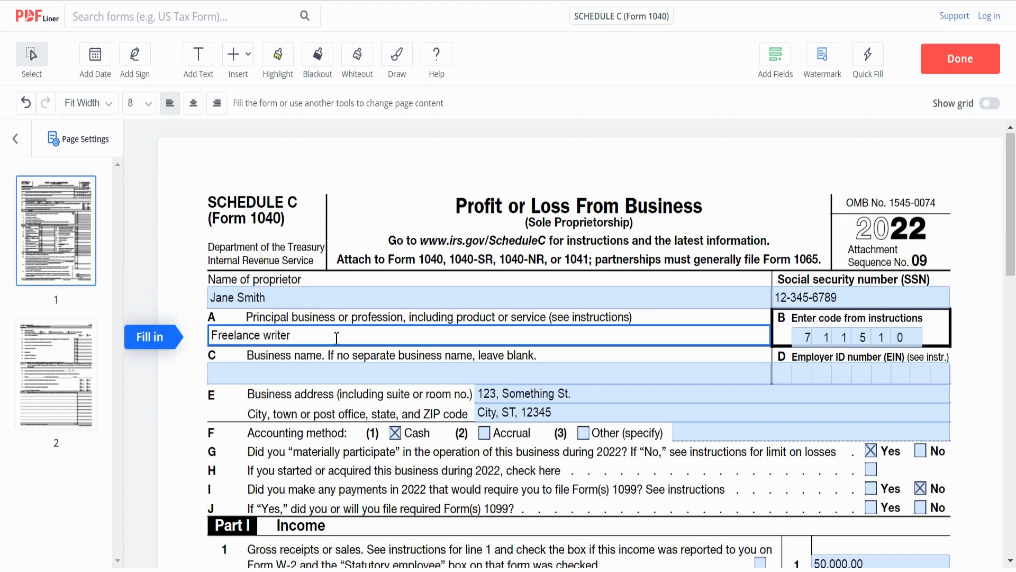
left_click_drag(317, 337, 213, 337)
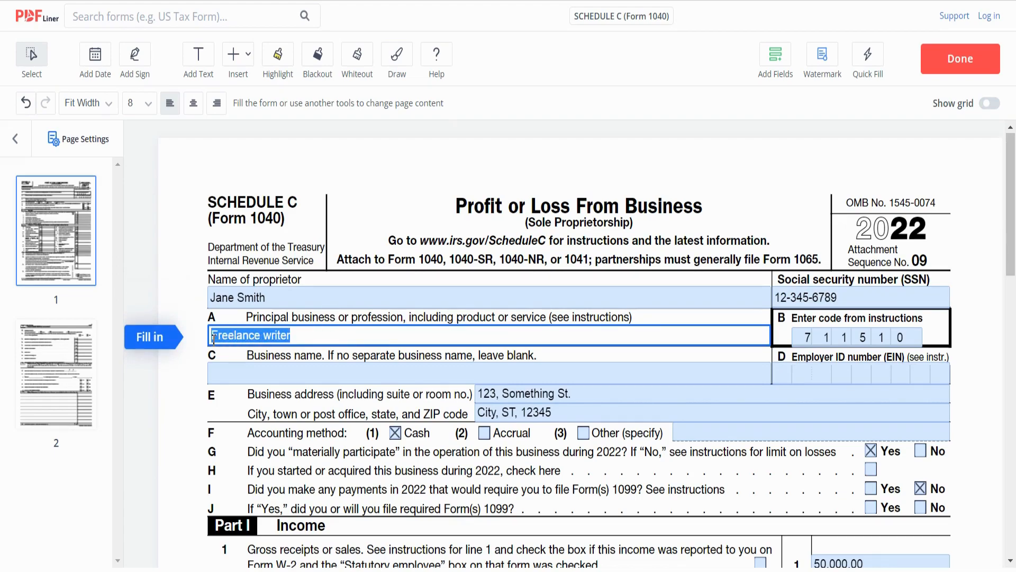
left_click(333, 337)
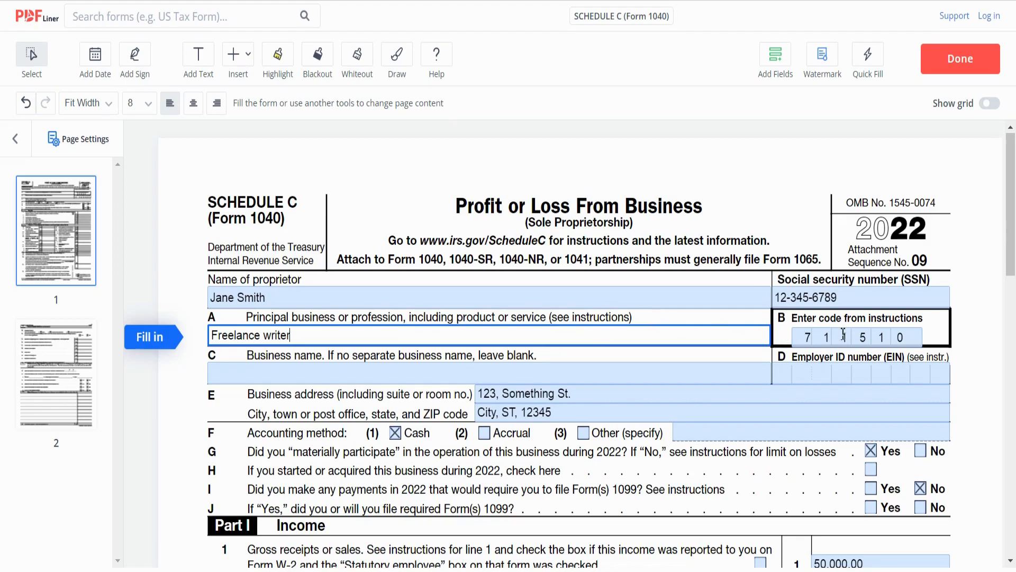
left_click(907, 341)
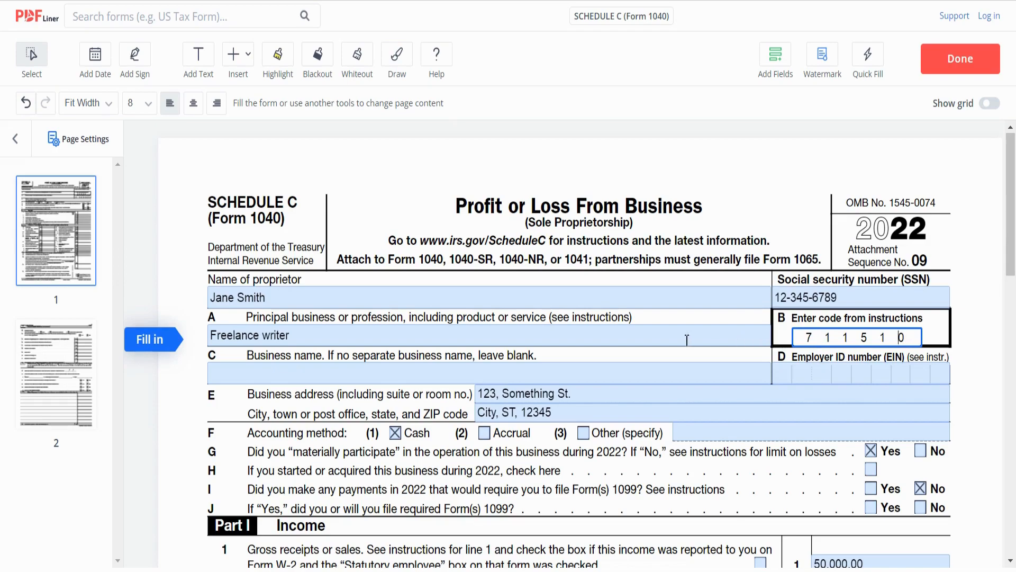
- Review the business name, business address, employer ID number and accounting method entries on lines C through F
left_click(417, 378)
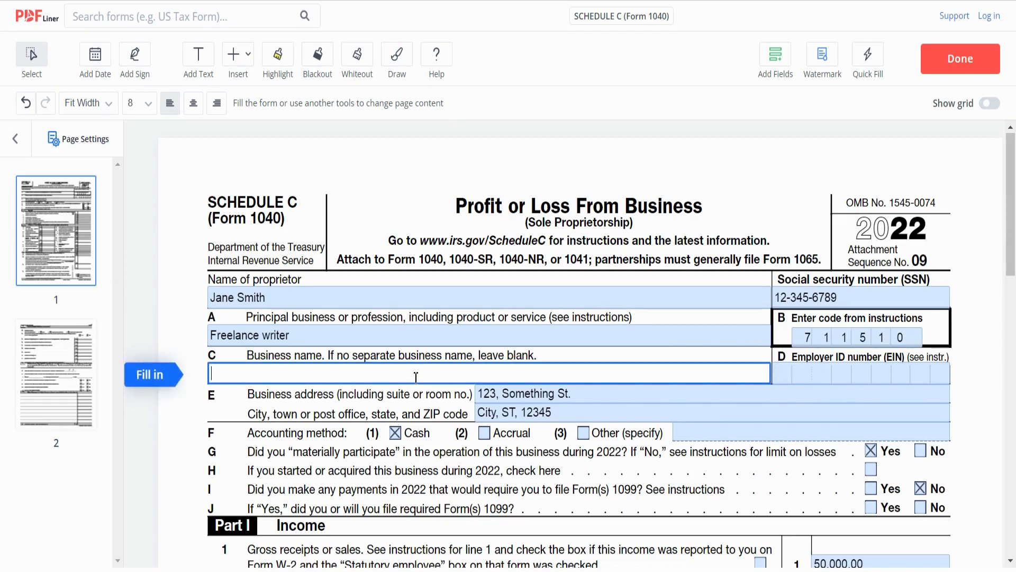
left_click(598, 393)
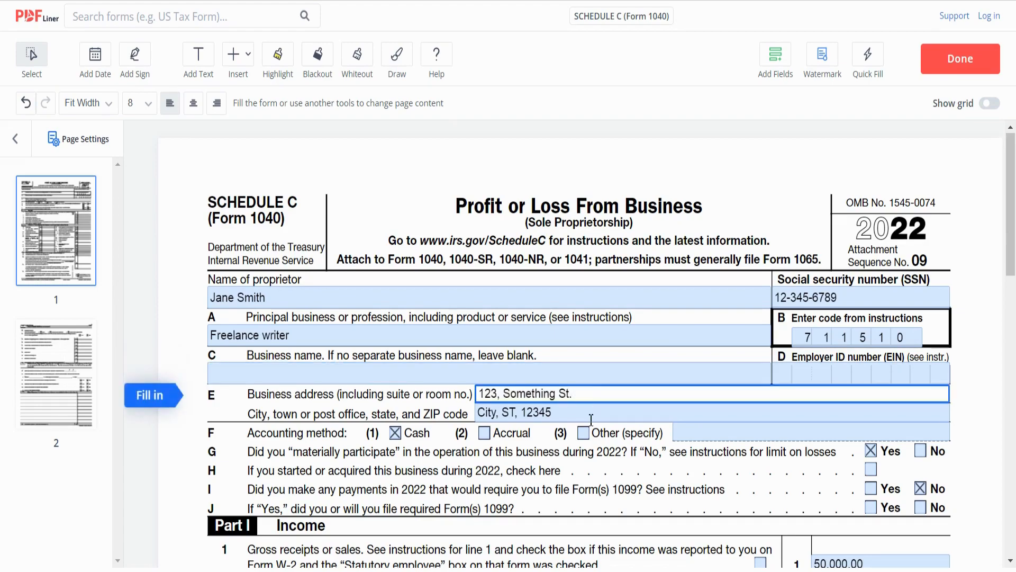
left_click(591, 416)
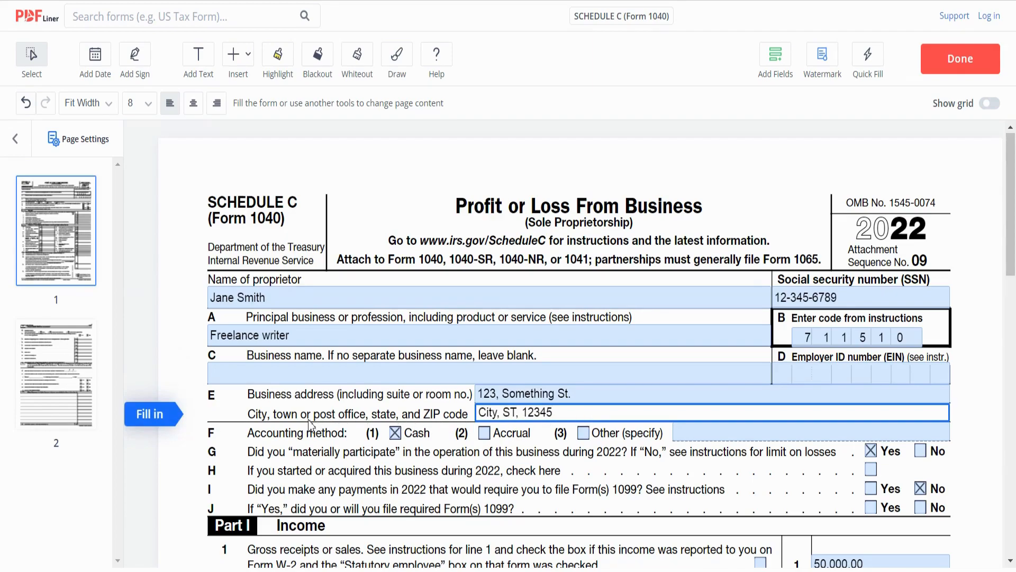
left_click(808, 374)
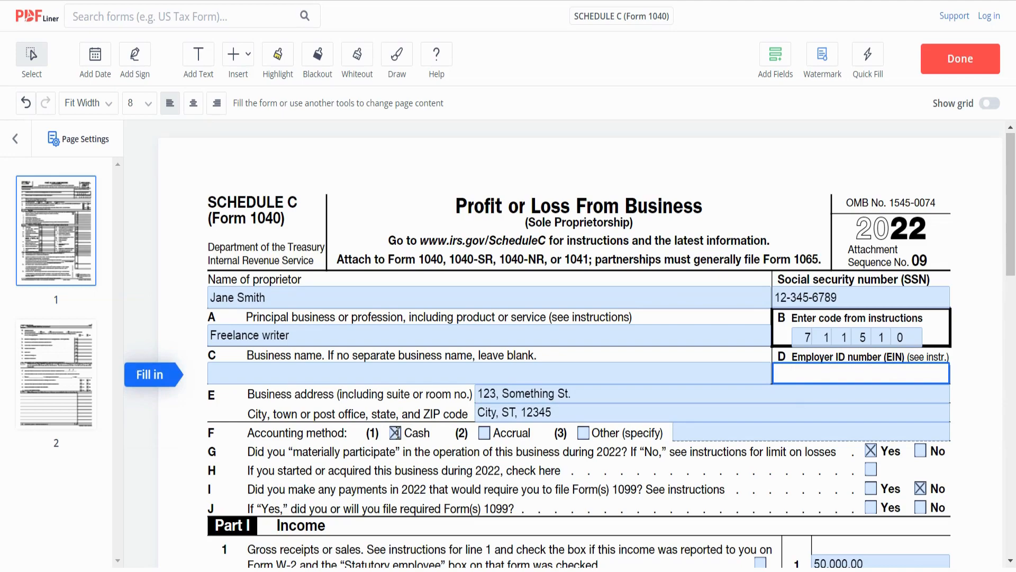
left_click(395, 433)
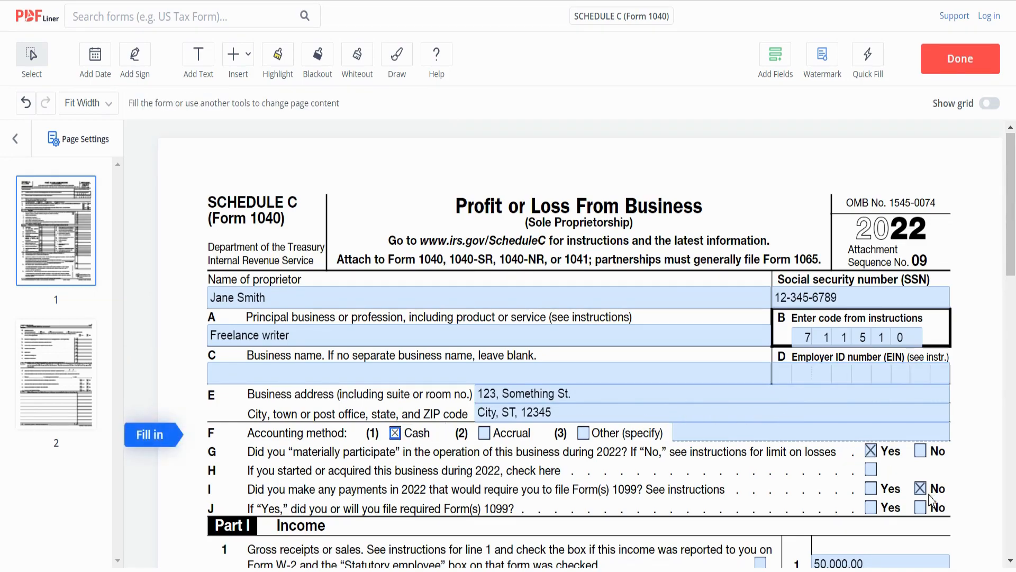
- Examine the Part I Income entries one by one, from gross receipts on line 1 to gross income on line 7
scroll(557, 346, "down", 4)
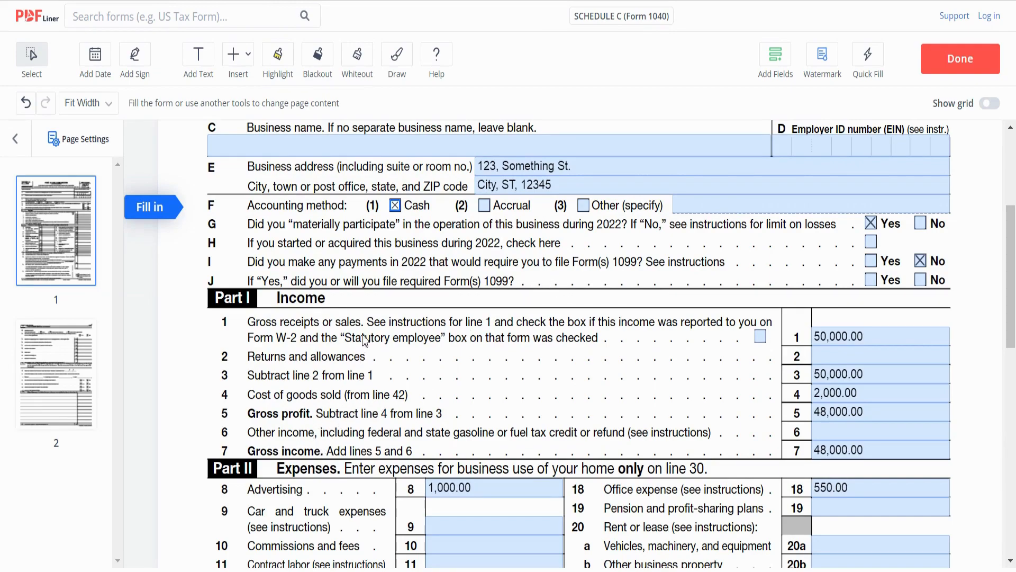
left_click(885, 339)
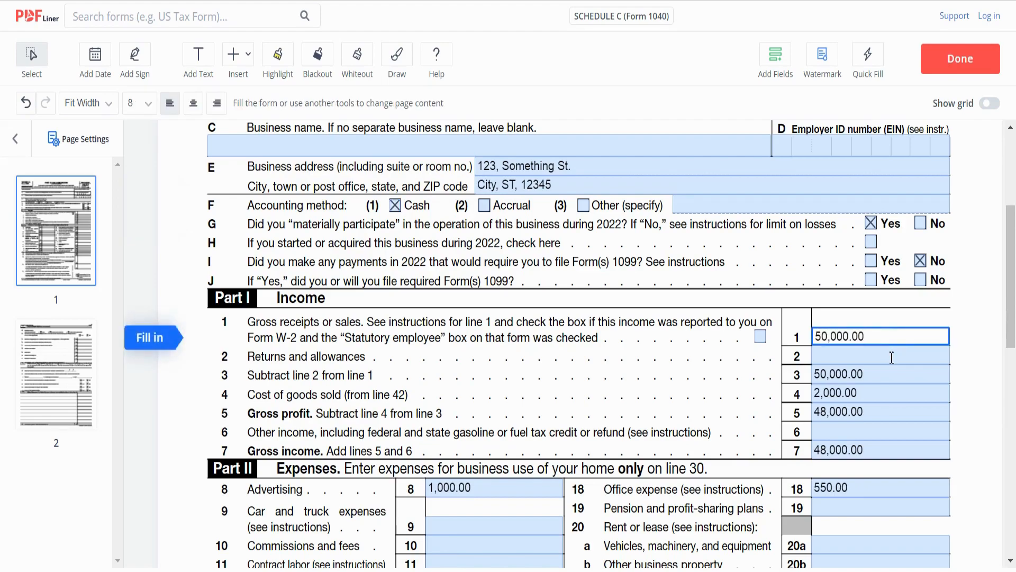
left_click(892, 358)
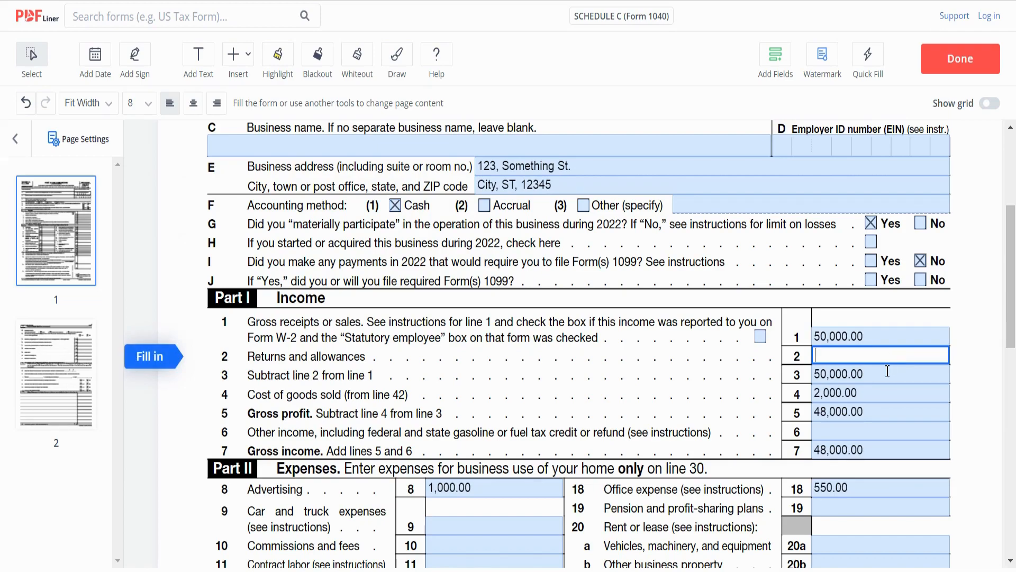
left_click(887, 372)
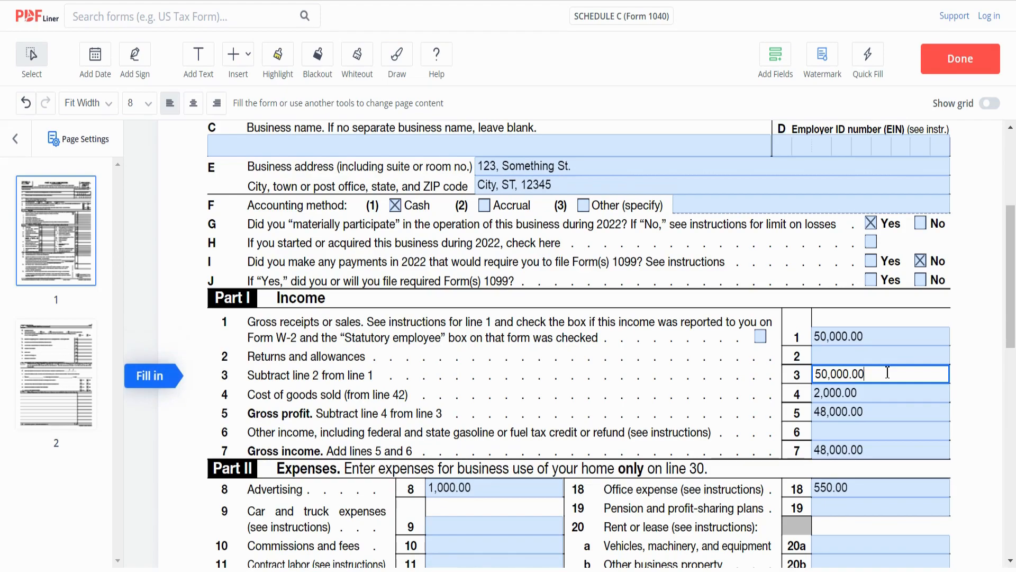
left_click(867, 392)
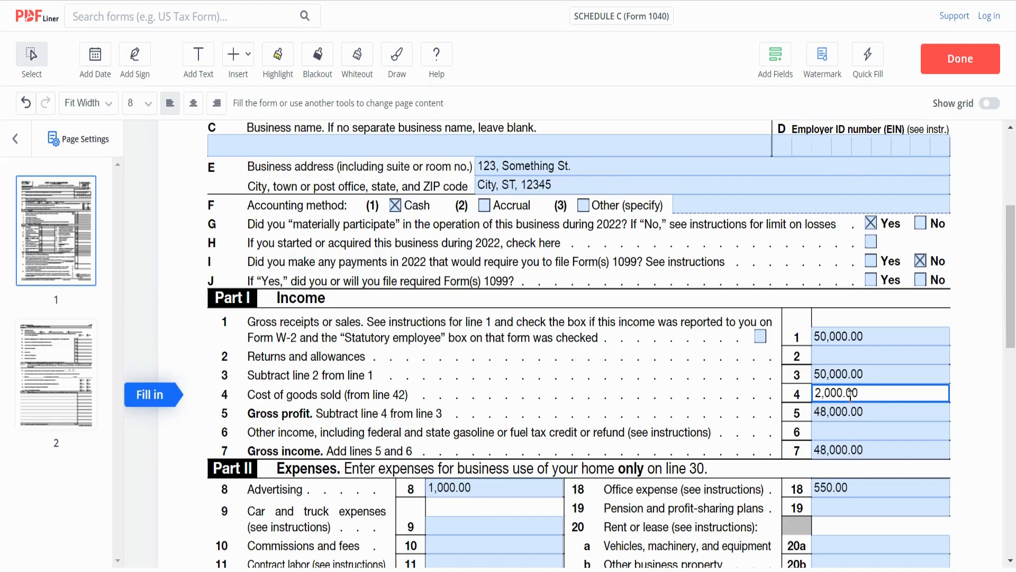
left_click(877, 411)
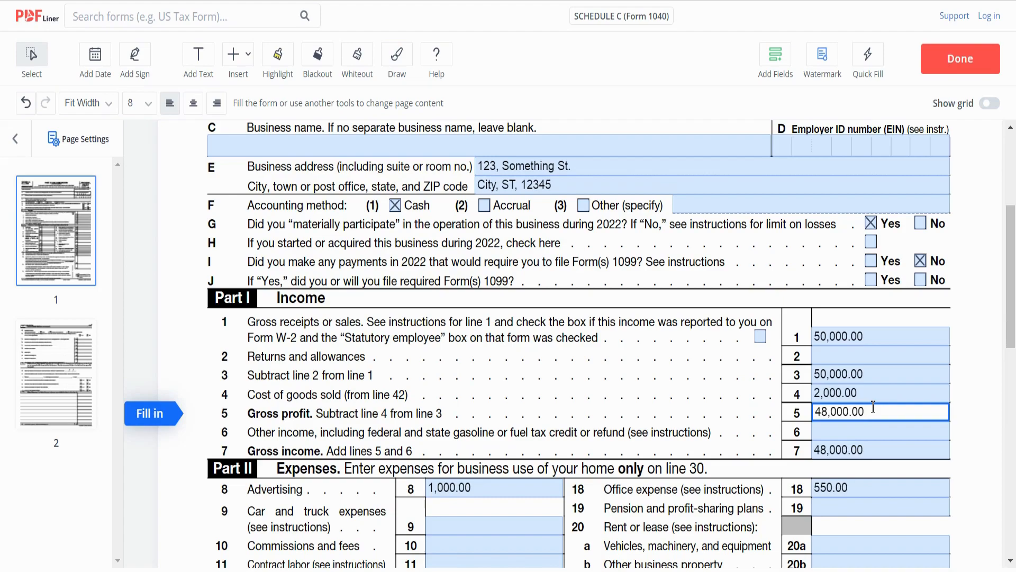
left_click(860, 433)
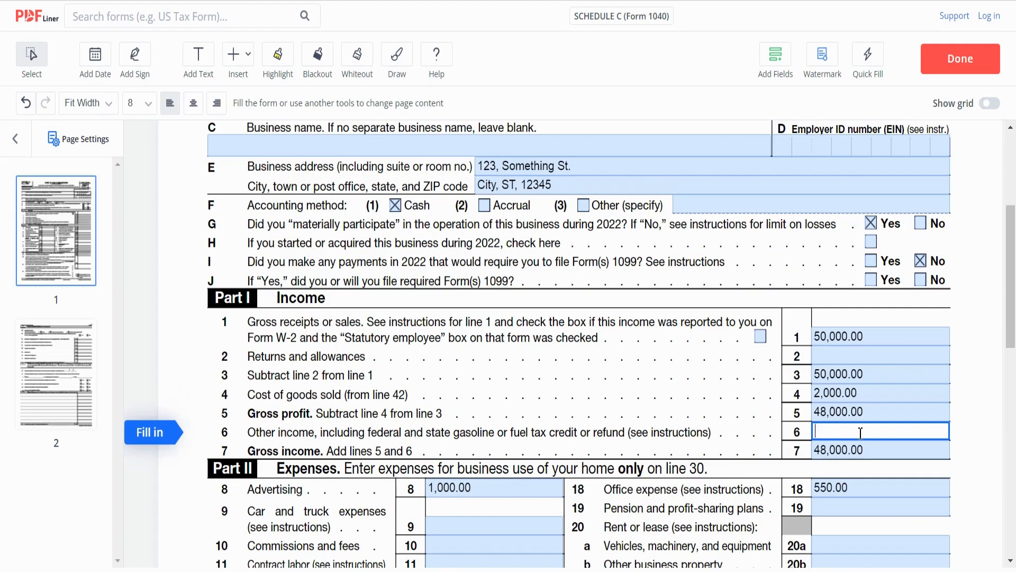
left_click(903, 453)
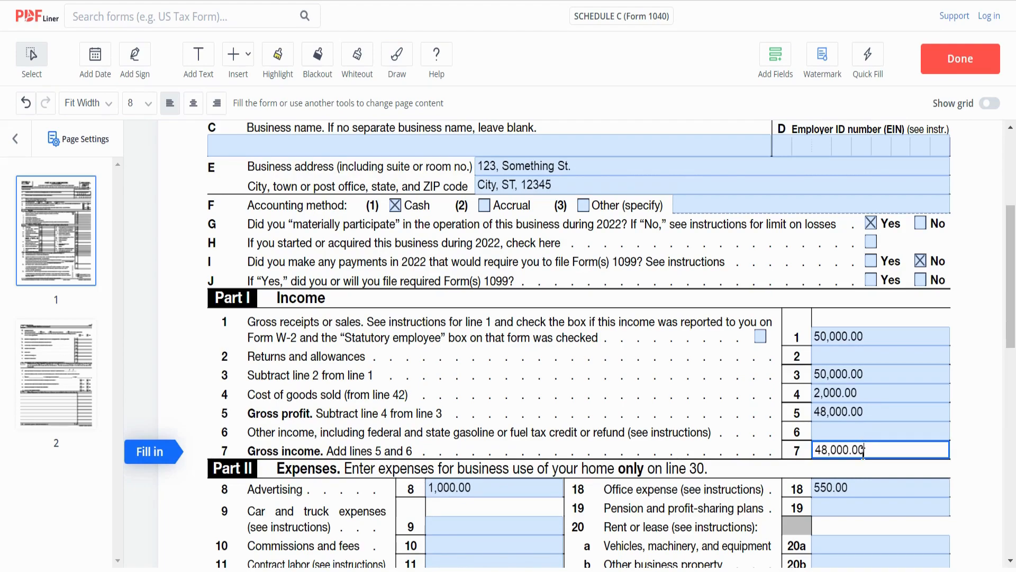
- Examine the Part II expense entries and compare them with the total expenses on line 28
scroll(794, 450, "down", 2)
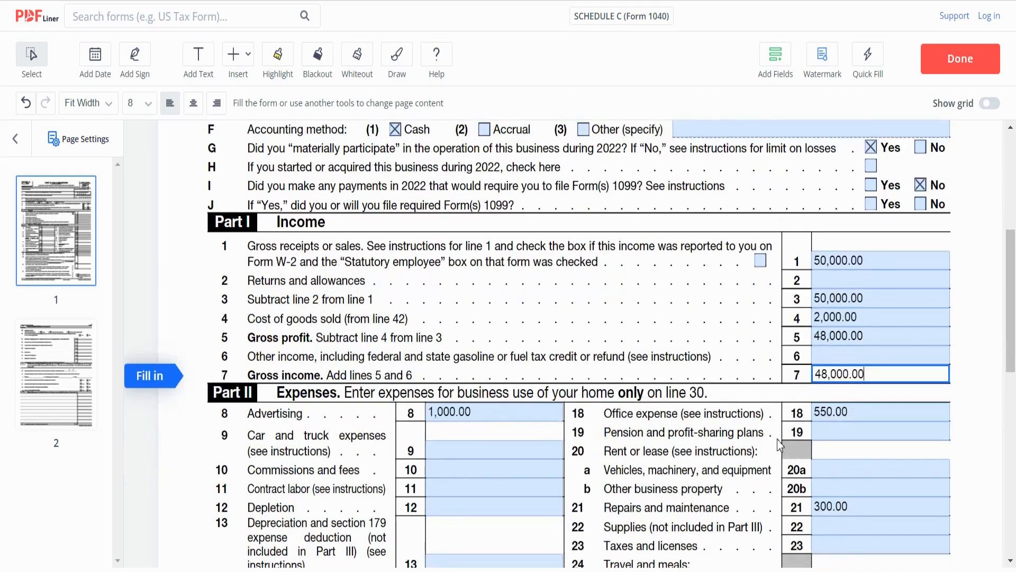
scroll(780, 444, "down", 5)
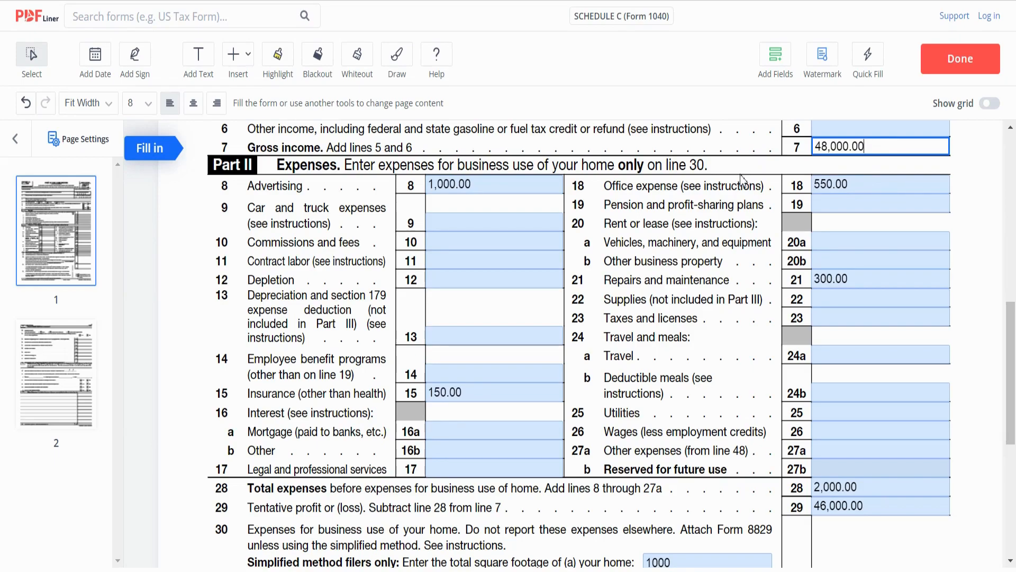
scroll(743, 180, "down", 2)
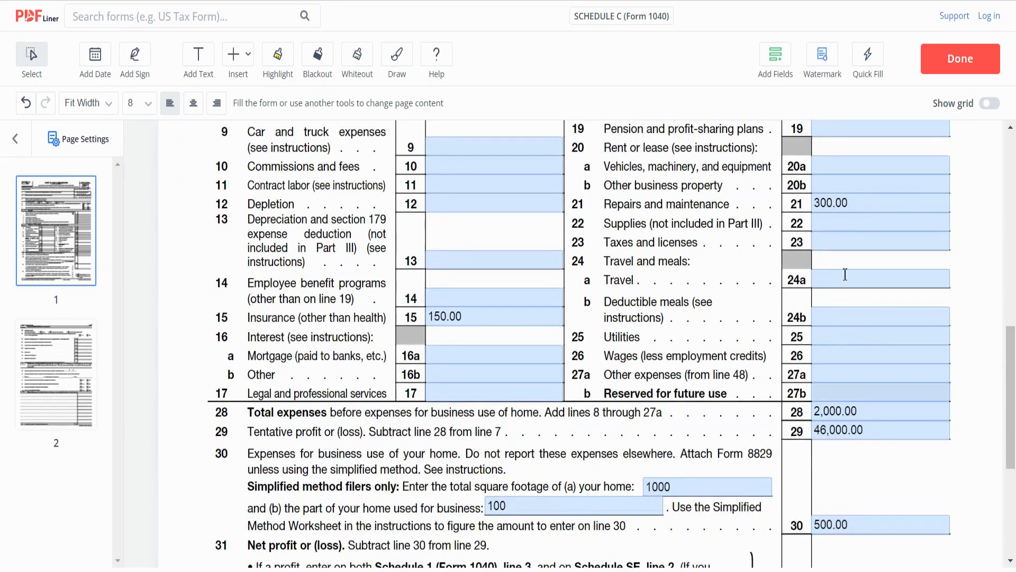
left_click(875, 414)
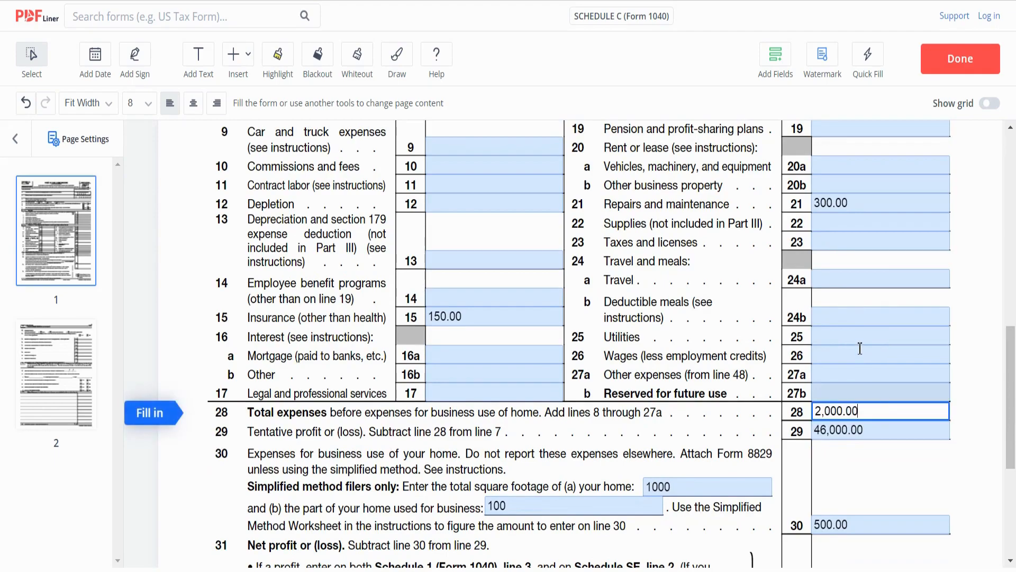
scroll(623, 334, "up", 2)
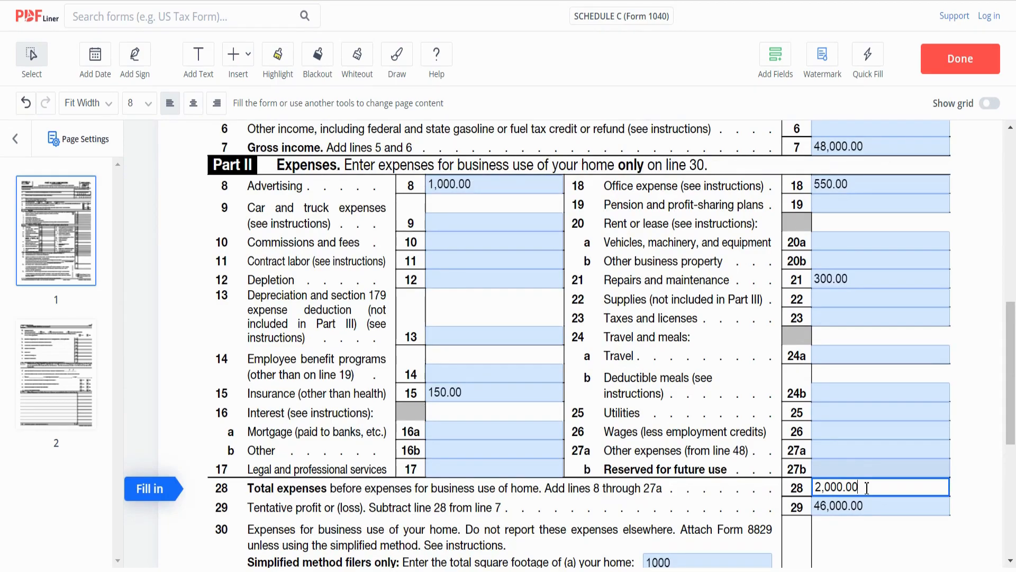
- Check the tentative profit on line 29 against the gross income on line 7 and the total expenses on line 28
scroll(867, 487, "down", 4)
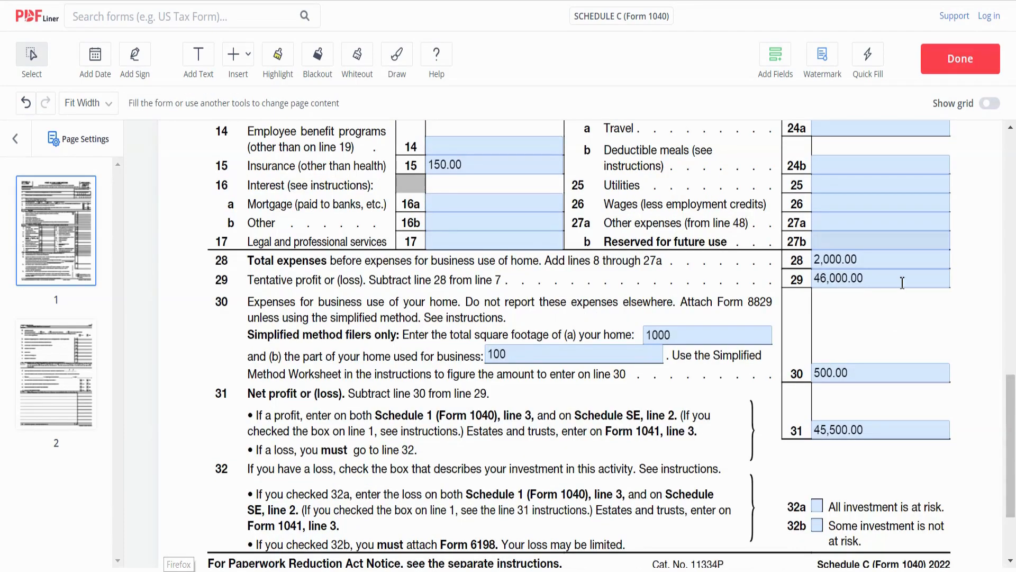
left_click(902, 281)
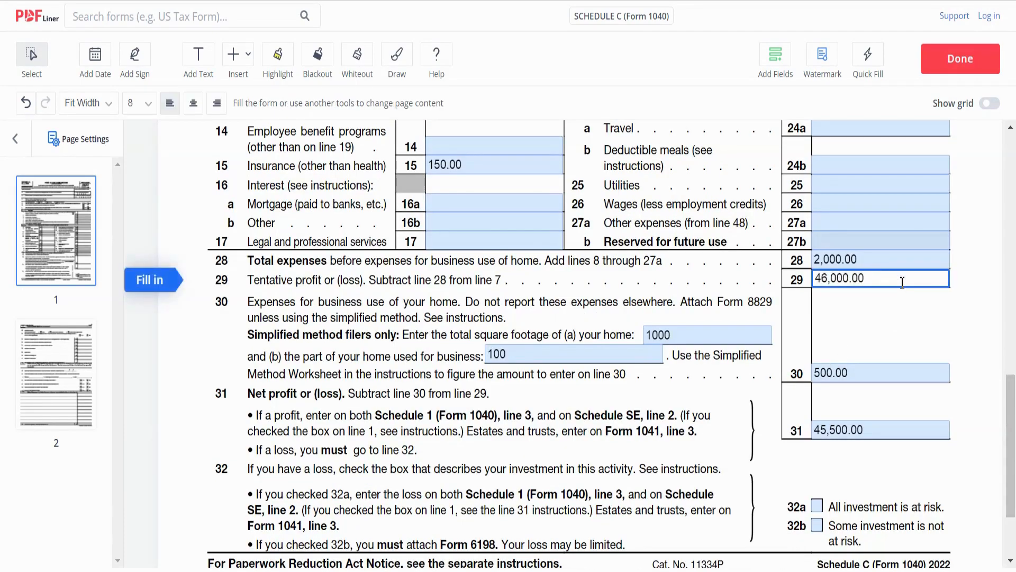
scroll(902, 282, "up", 5)
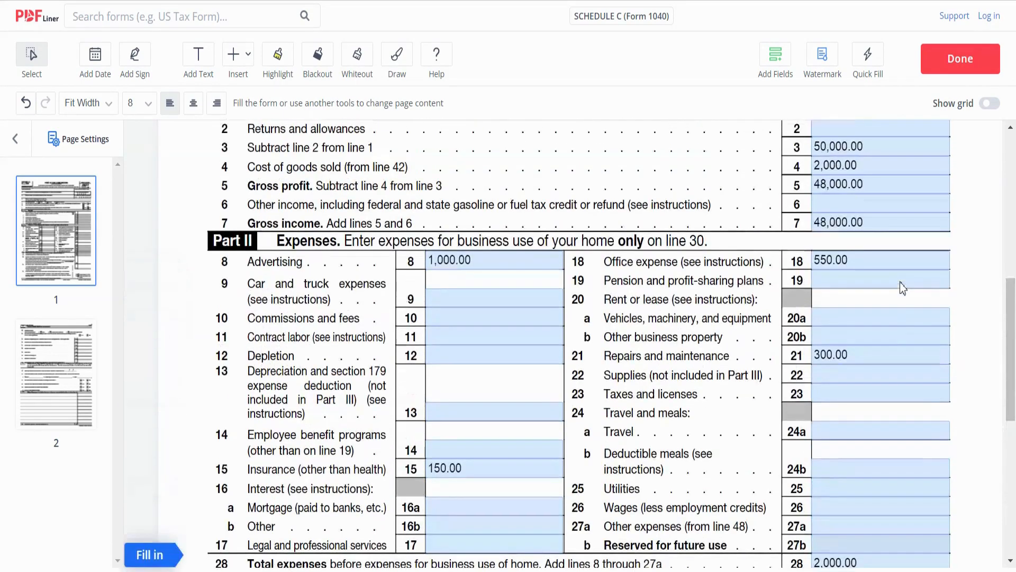
left_click(892, 223)
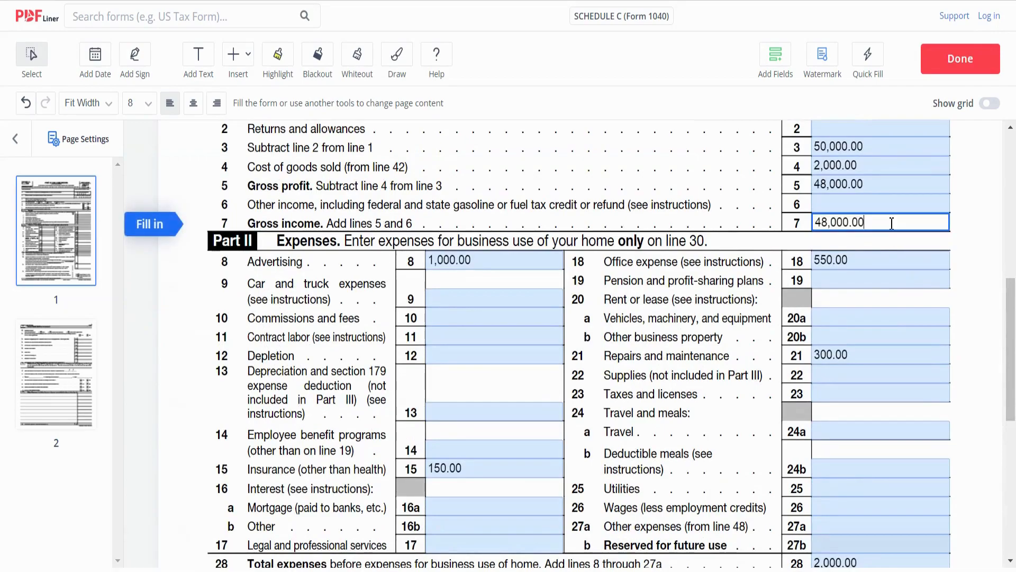
scroll(892, 225, "down", 4)
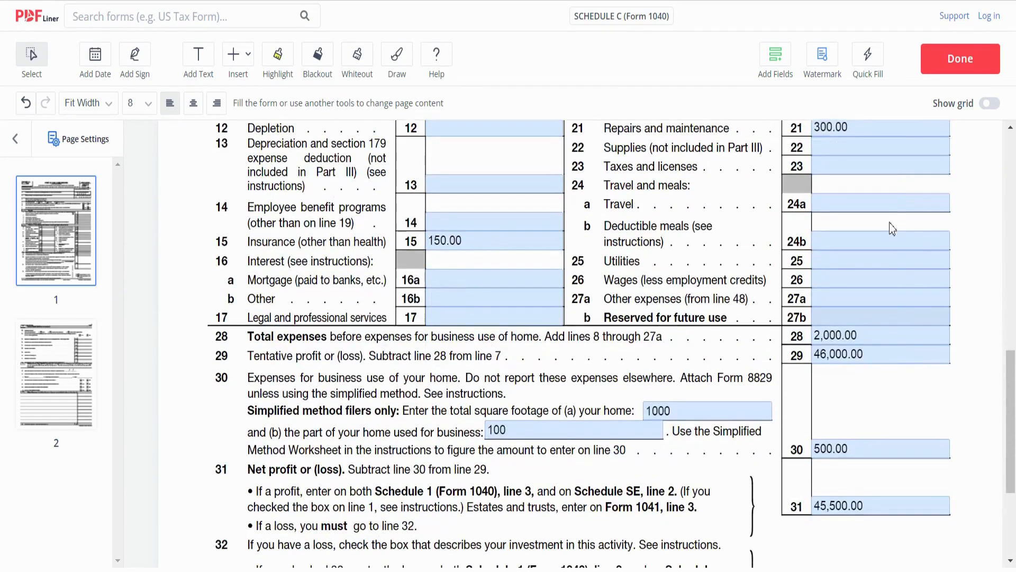
left_click(898, 357)
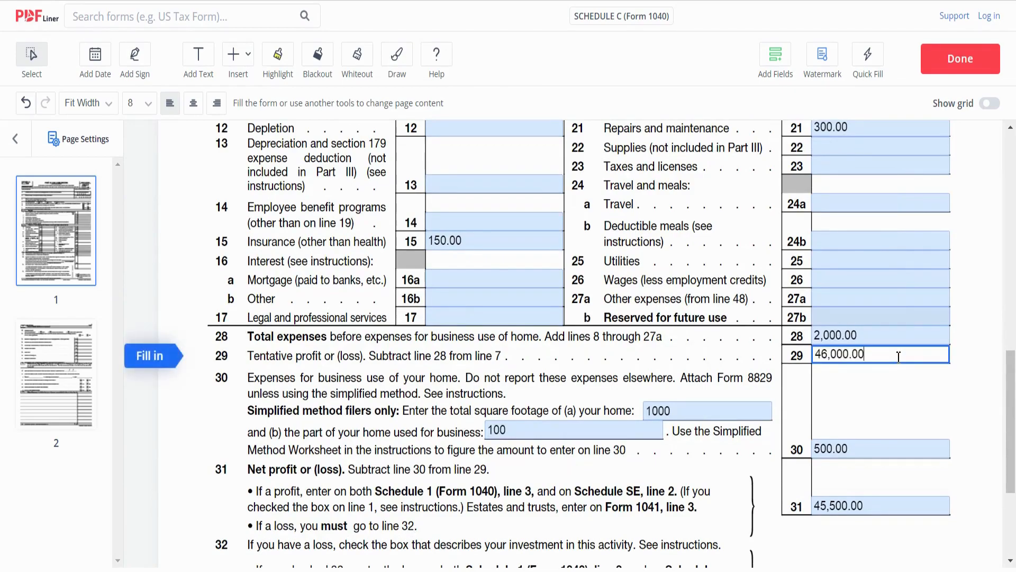
scroll(899, 358, "down", 1)
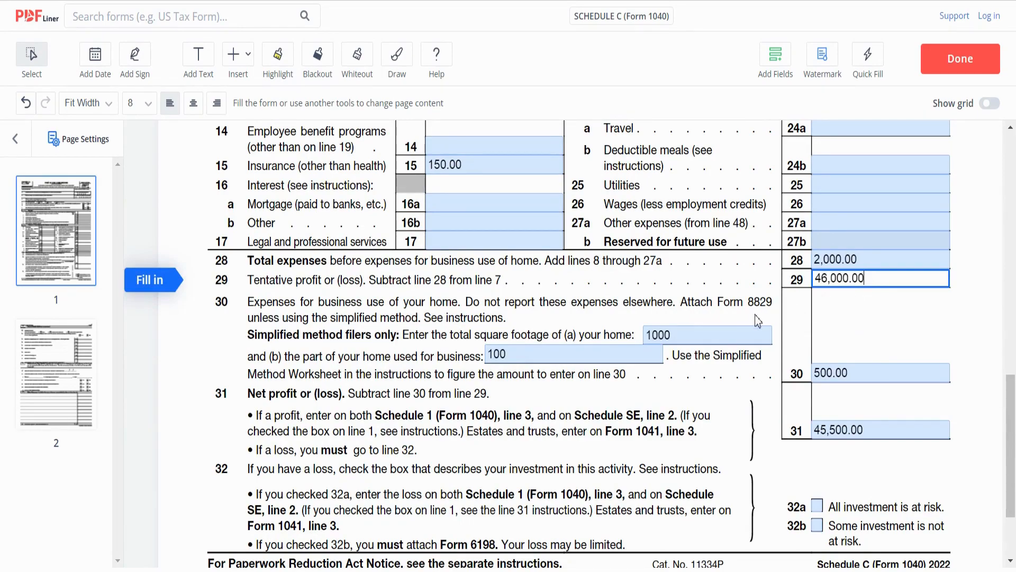
- Review the home-use square footage and deduction on line 30, the net profit on line 31 and the loss options on line 32
left_click(681, 339)
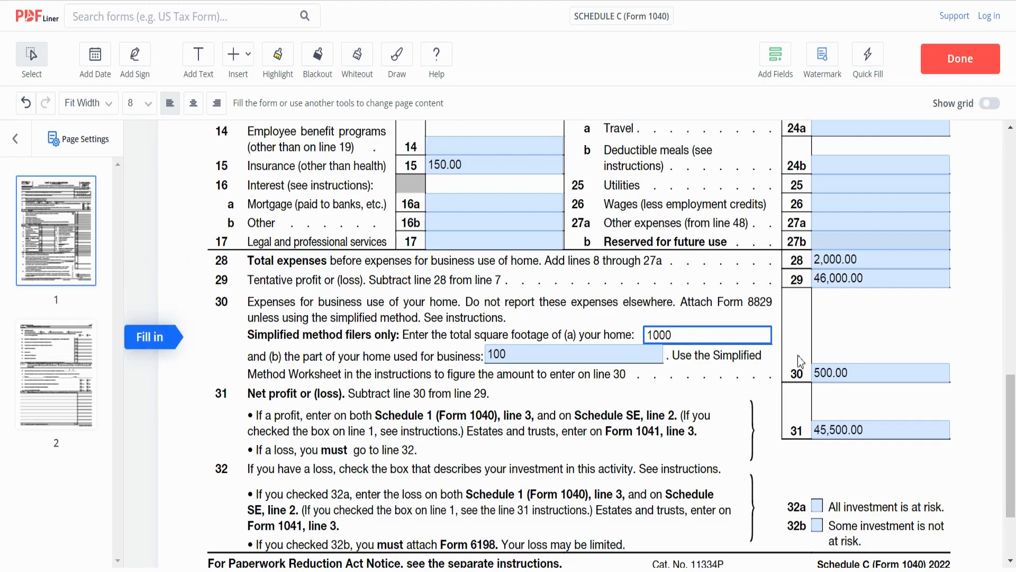
left_click(632, 362)
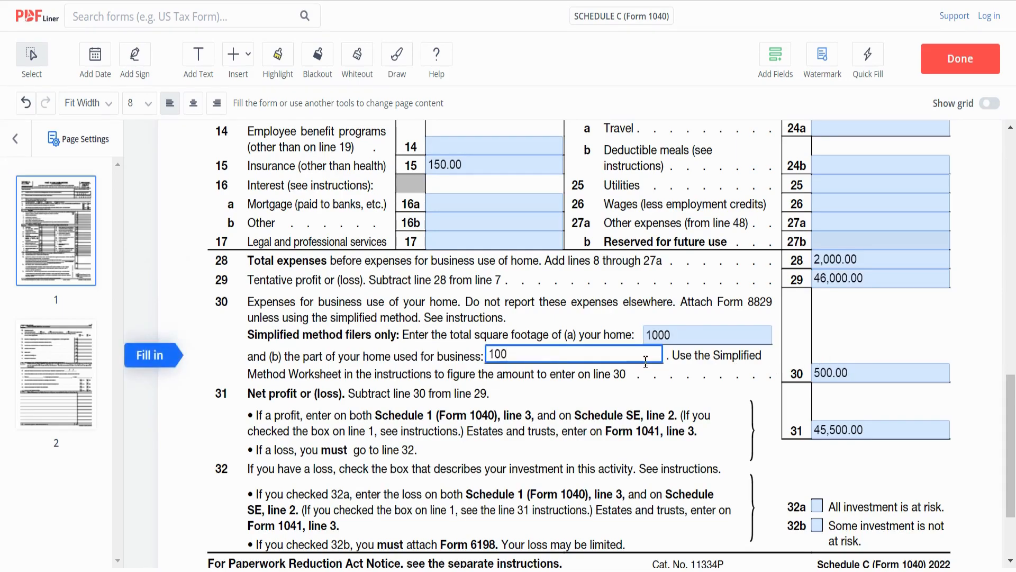
left_click(873, 380)
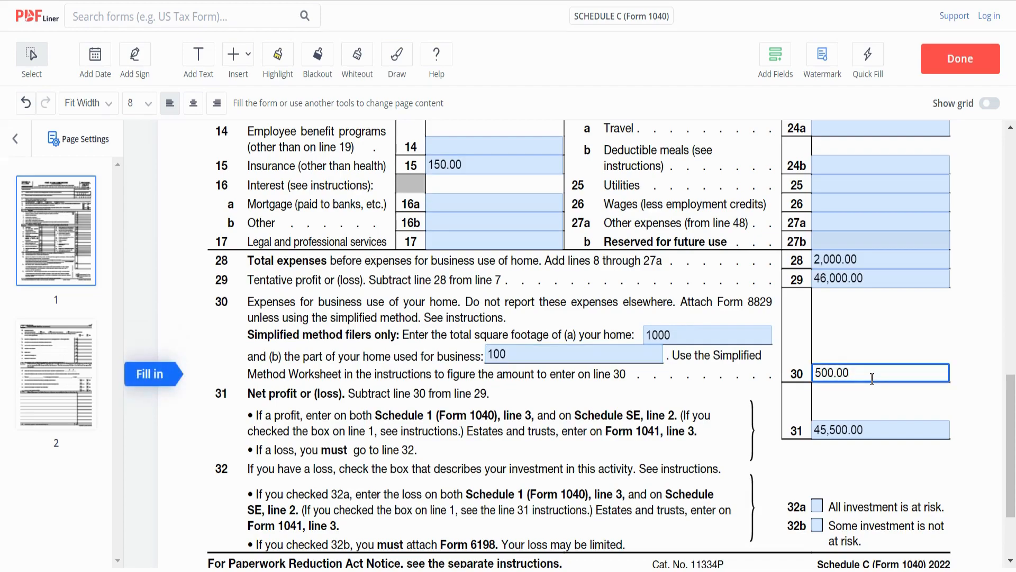
left_click(889, 430)
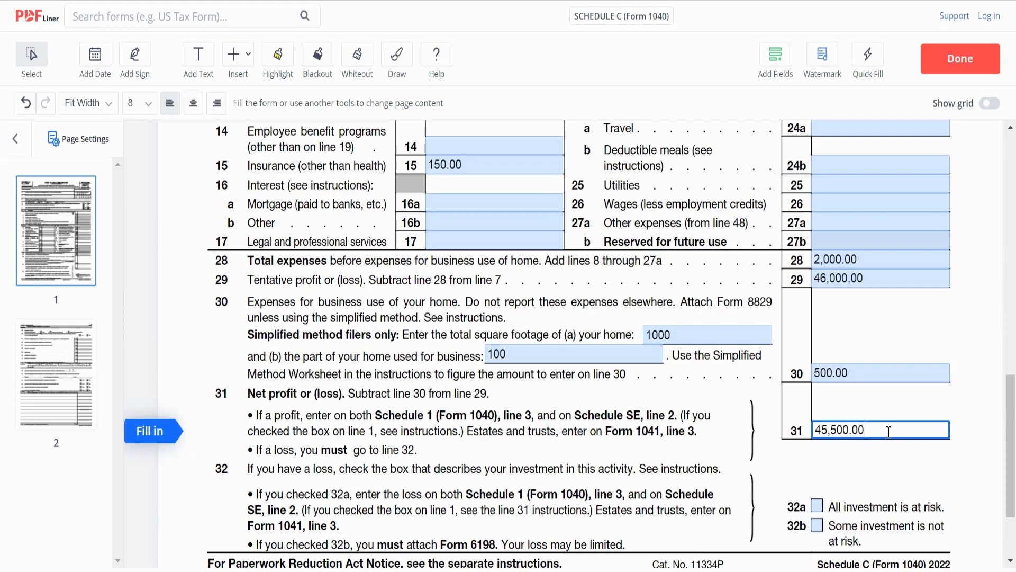
scroll(889, 429, "down", 3)
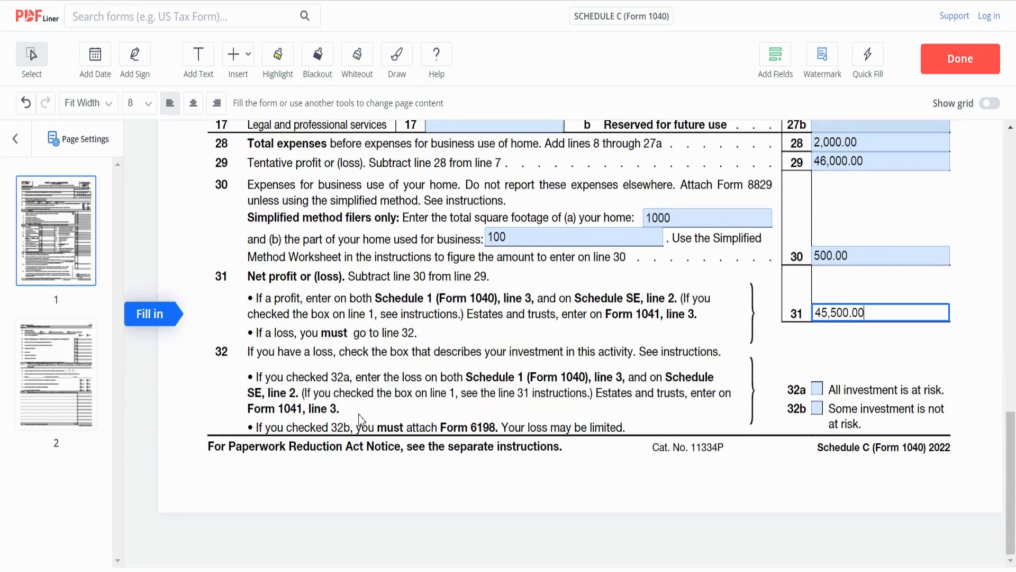
- Check the Part III Cost of Goods Sold section on page 2 against the cost of goods sold on line 4 of page 1
left_click(45, 388)
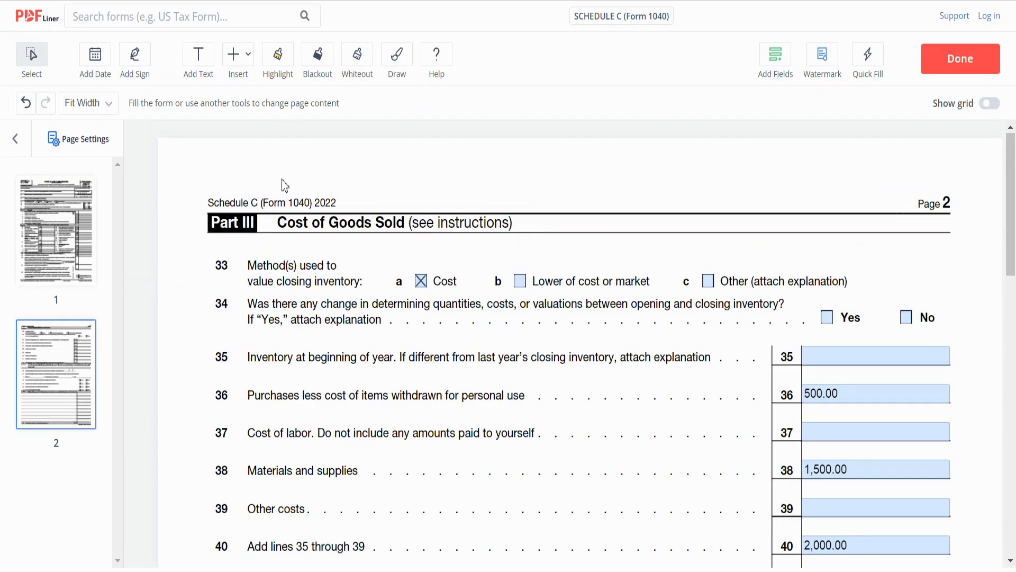
left_click(64, 244)
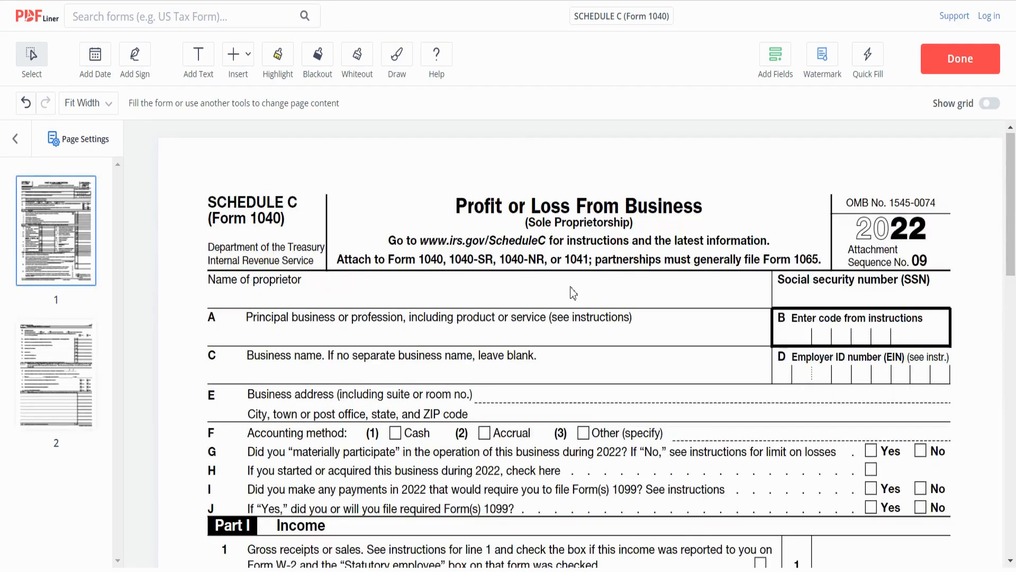
scroll(861, 377, "down", 5)
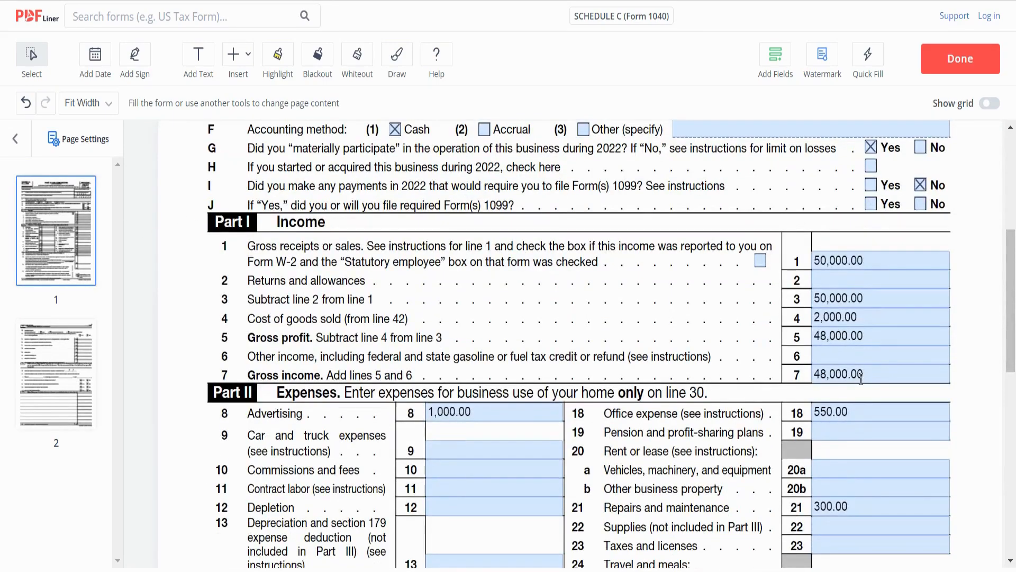
left_click(865, 320)
- Answer No on line 34 in Part III, about changes in determining quantities, costs or valuations between opening and closing inventory
left_click(42, 383)
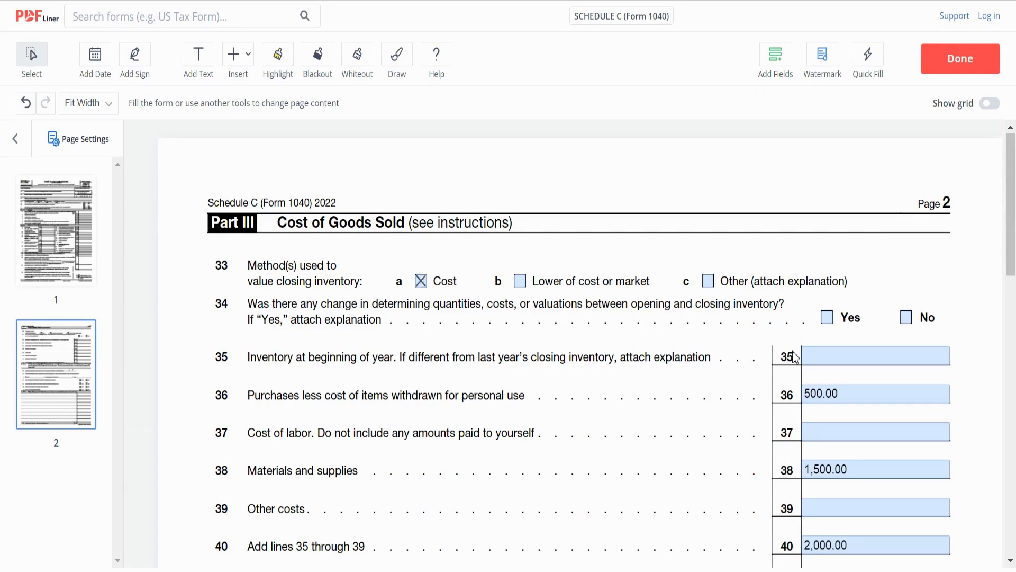
scroll(791, 356, "down", 1)
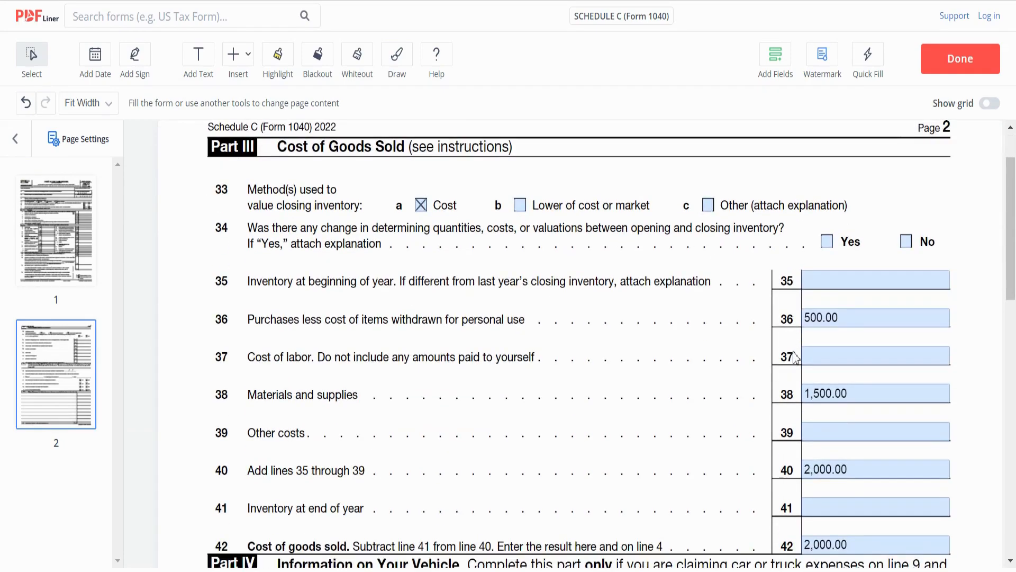
left_click(906, 241)
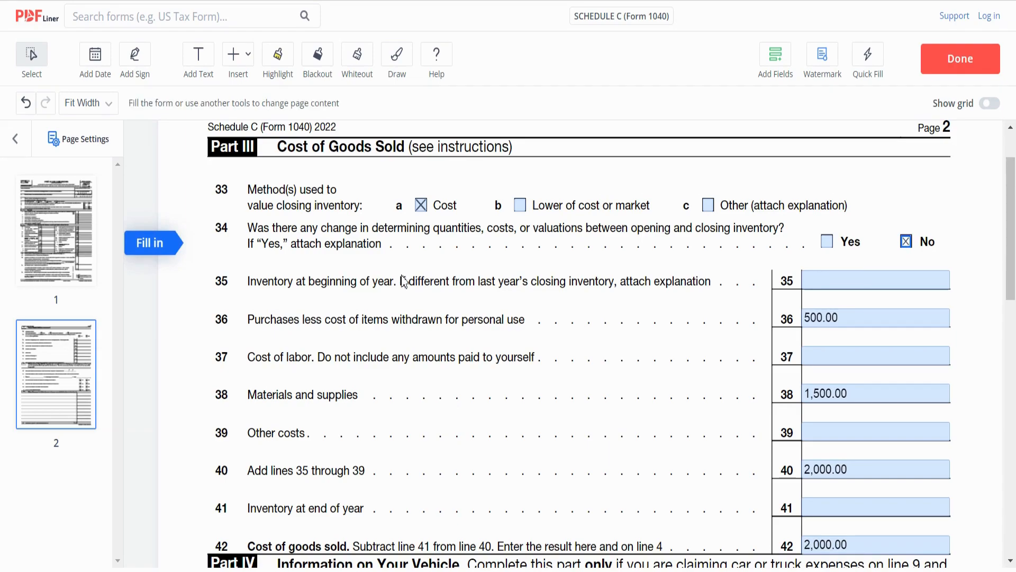
- Review the Part III cost entries, including the sum on line 40, ending inventory on line 41 and cost of goods sold on line 42
scroll(740, 290, "down", 1)
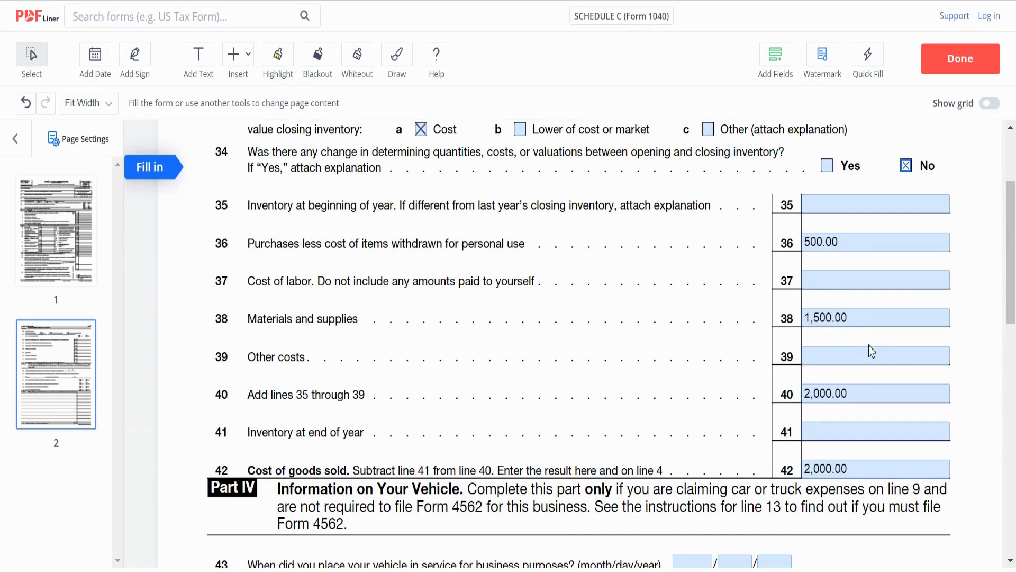
left_click(859, 395)
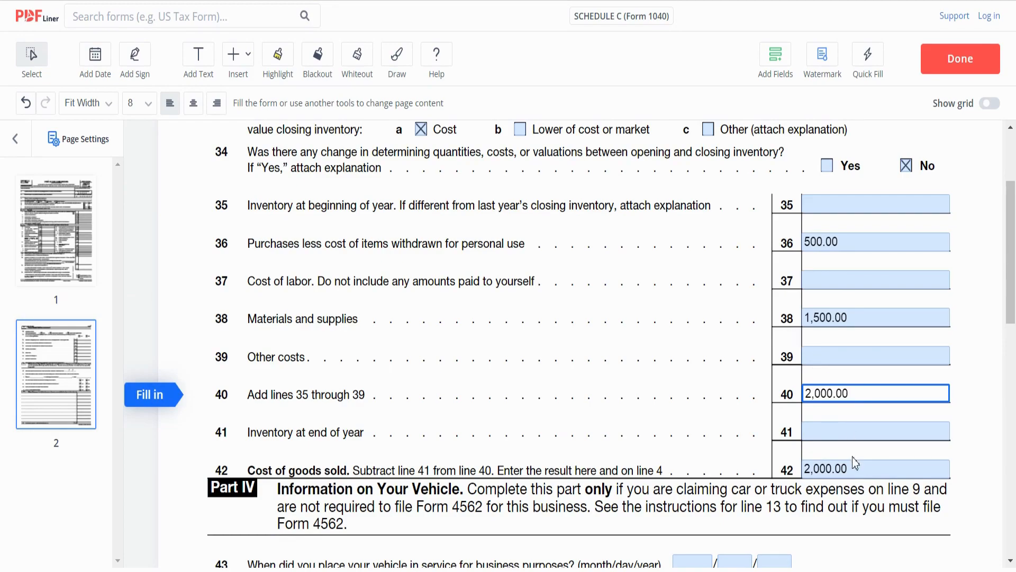
left_click(850, 434)
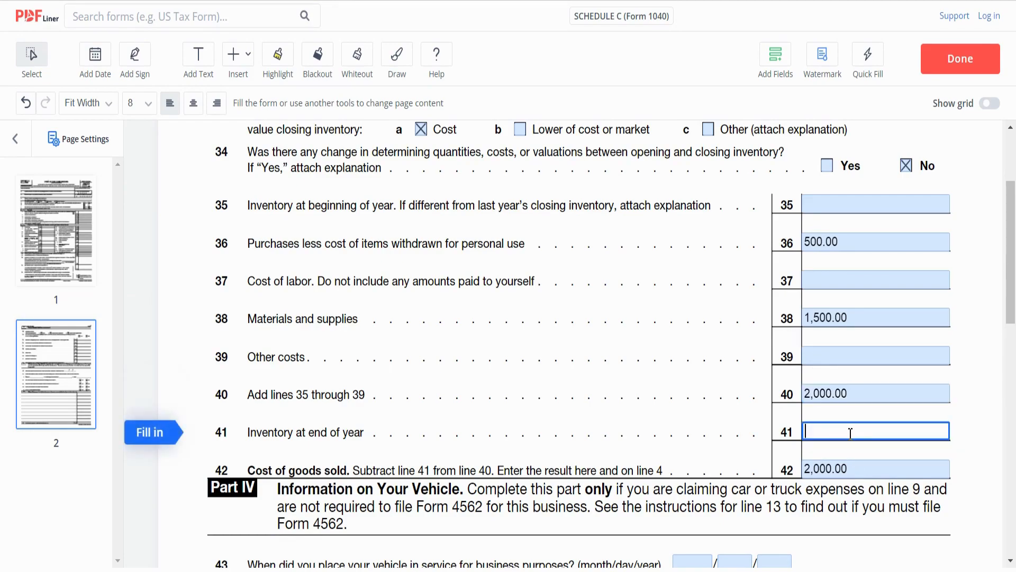
left_click(864, 470)
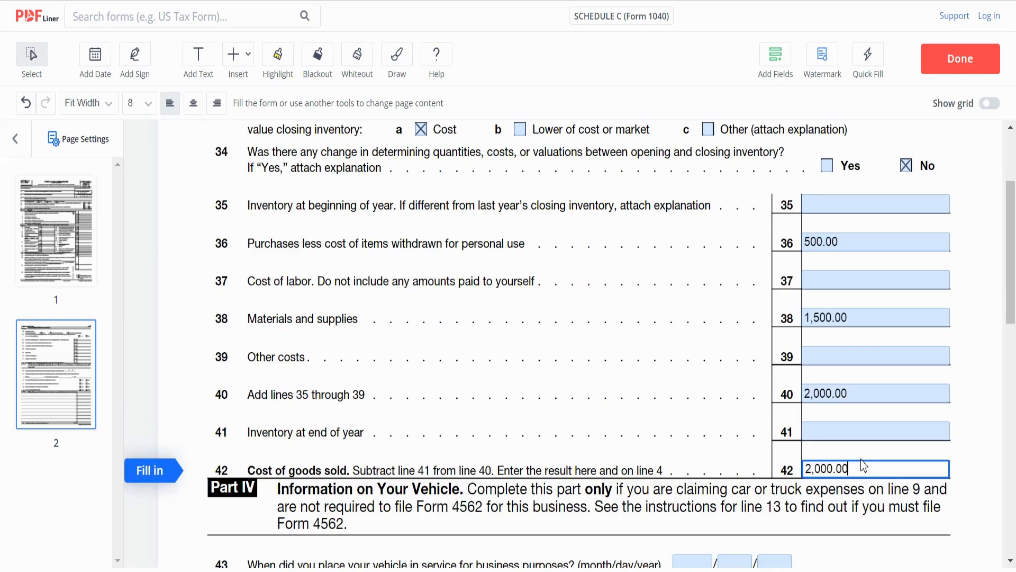
- Look through the vehicle information questions in Part IV and the other expenses list in Part V
scroll(863, 465, "down", 1)
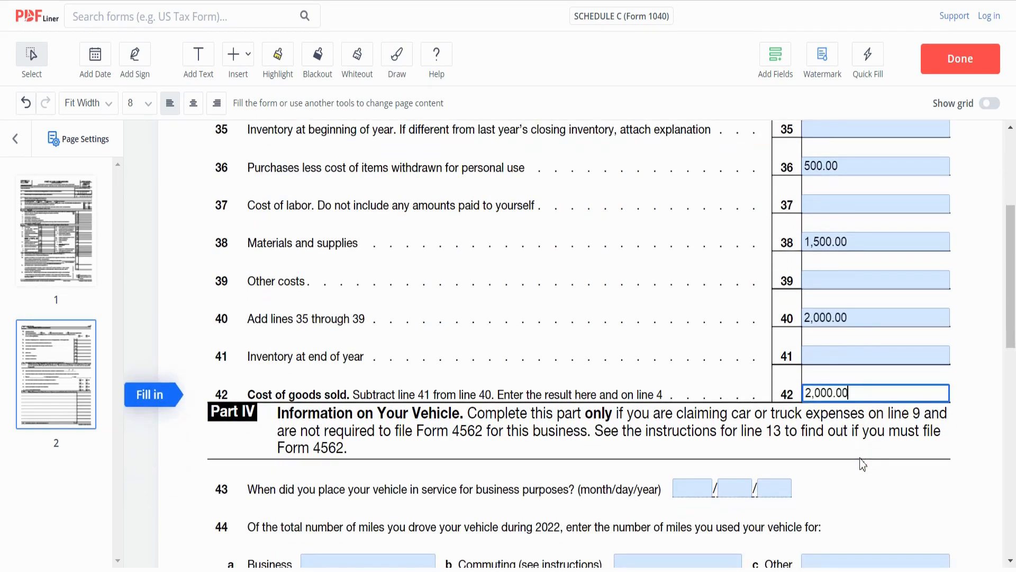
scroll(863, 465, "down", 4)
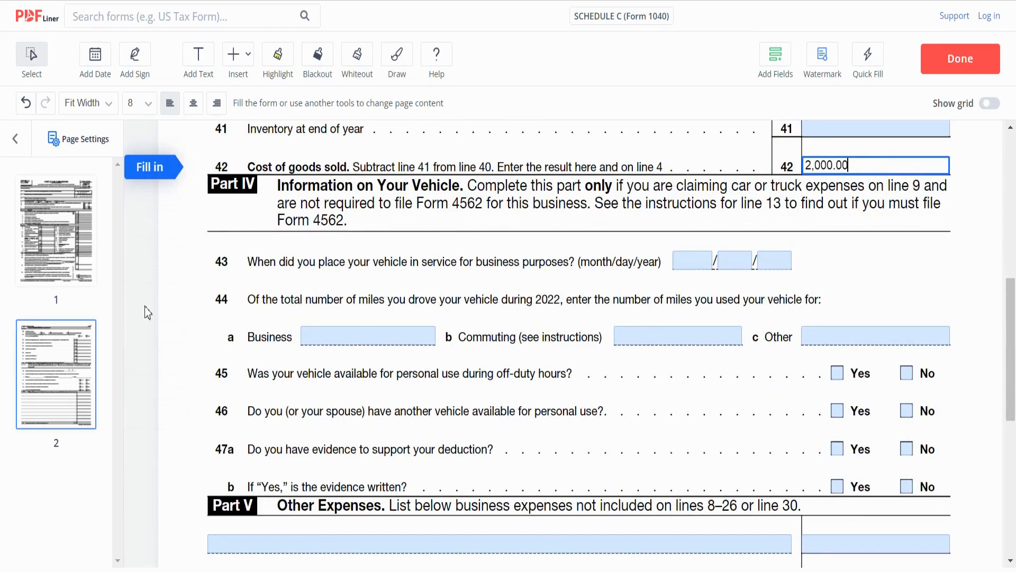
scroll(614, 350, "down", 3)
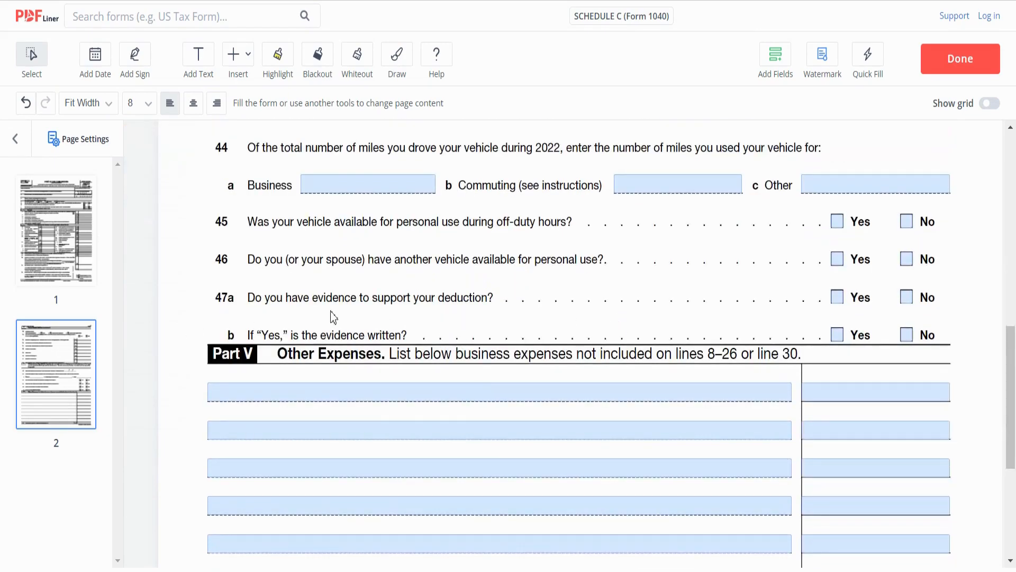
scroll(461, 321, "up", 7)
scroll(463, 320, "up", 4)
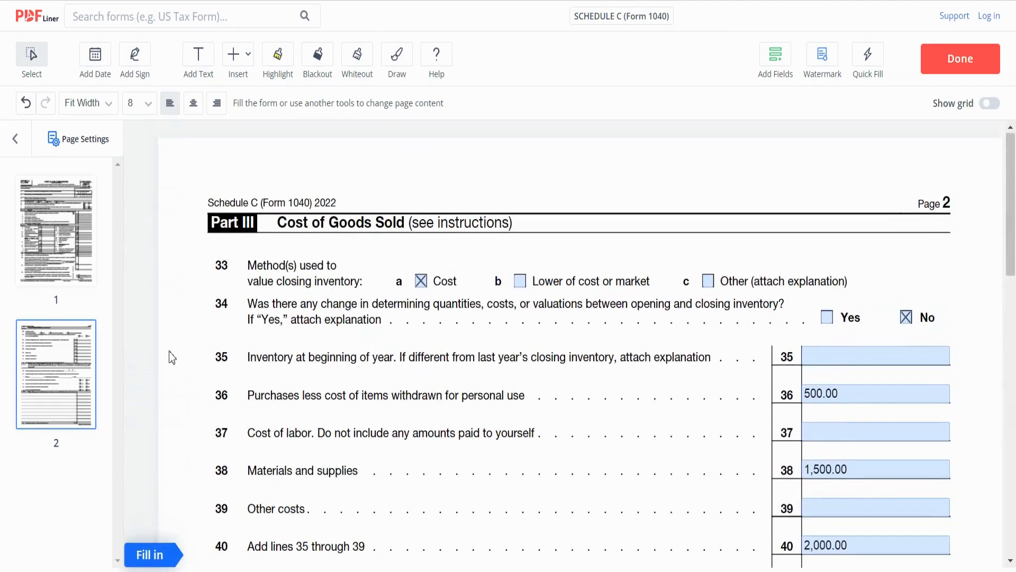
- Recheck page 1 down to the net profit section, and finish editing the form to open its send and save options
left_click(62, 260)
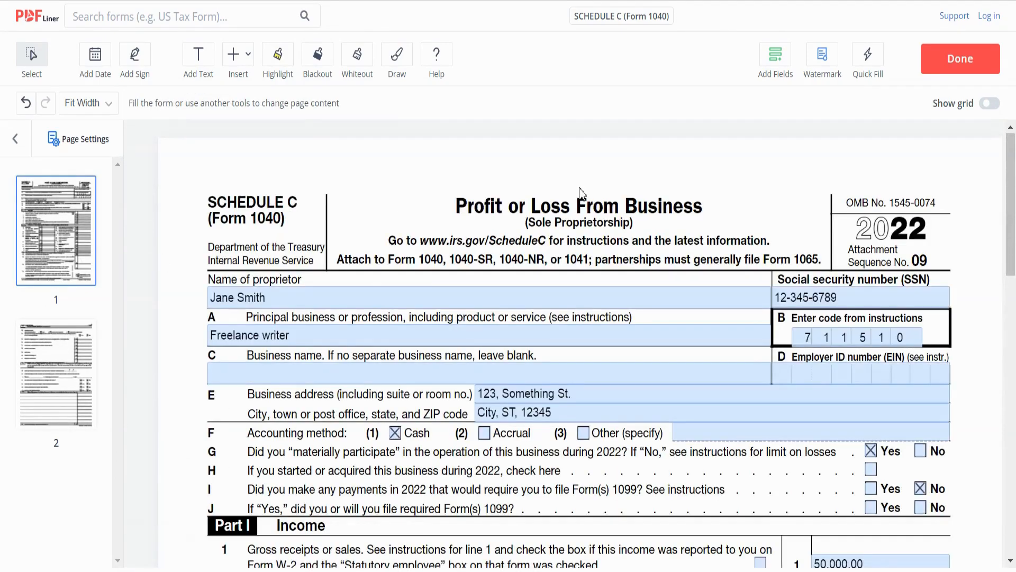
scroll(581, 193, "down", 12)
scroll(582, 197, "down", 1)
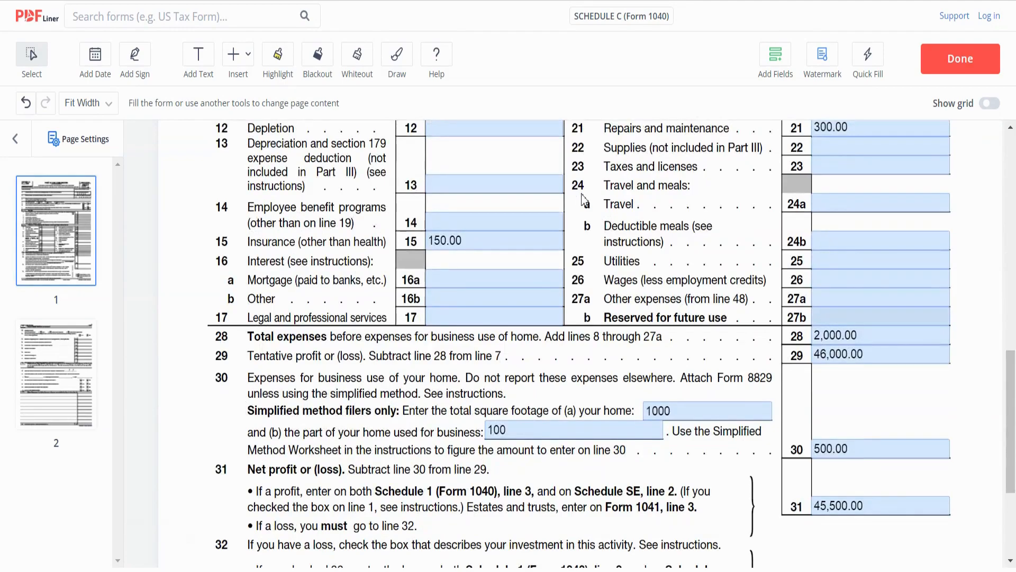
scroll(582, 197, "down", 2)
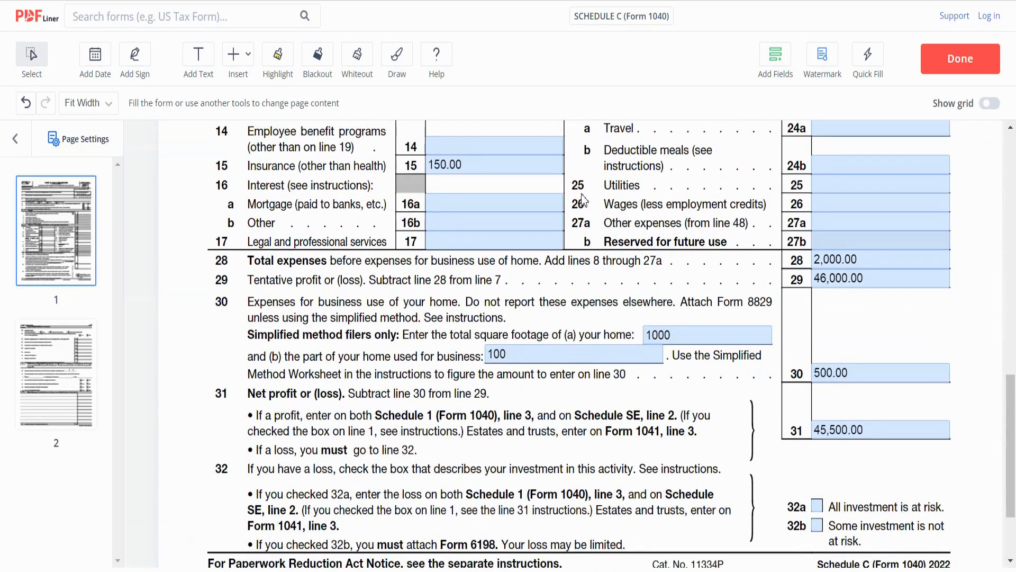
left_click(953, 71)
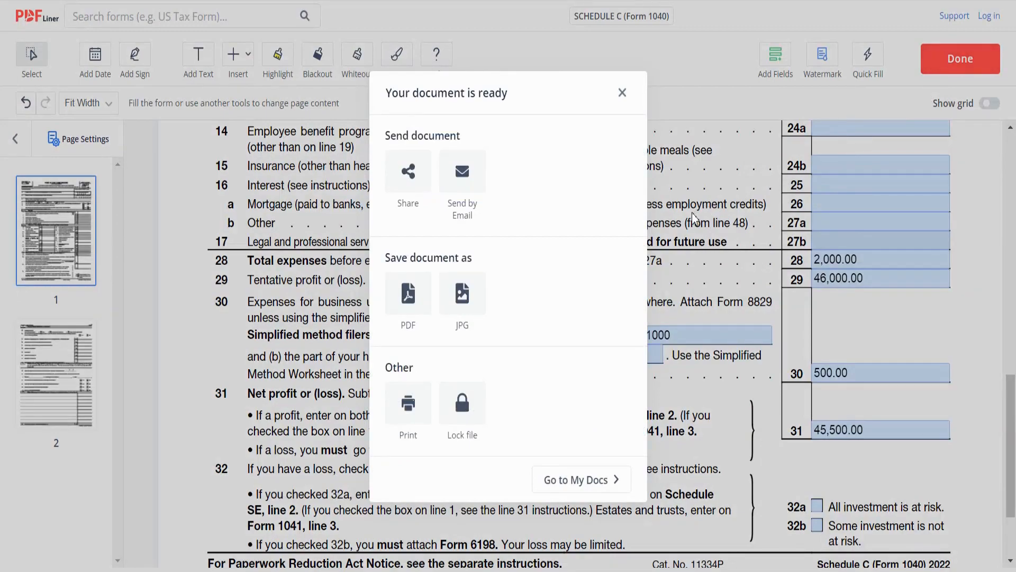